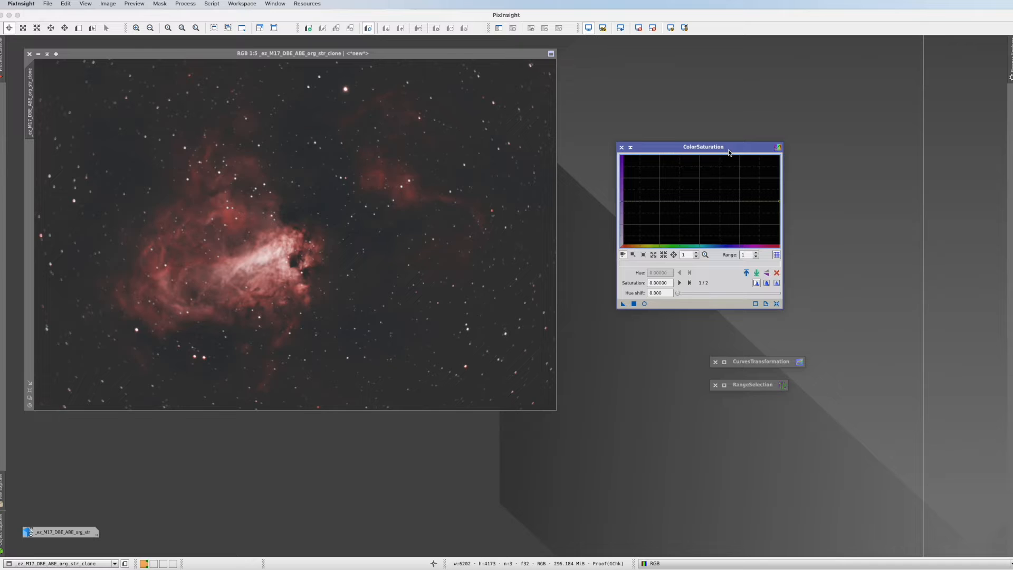
- Try reshaping the saturation curve with its midpoint in CurvesTransformation, resetting the curve between attempts
{"action": "left_click_drag", "start_coordinate": [729, 152], "coordinate": [717, 64]}
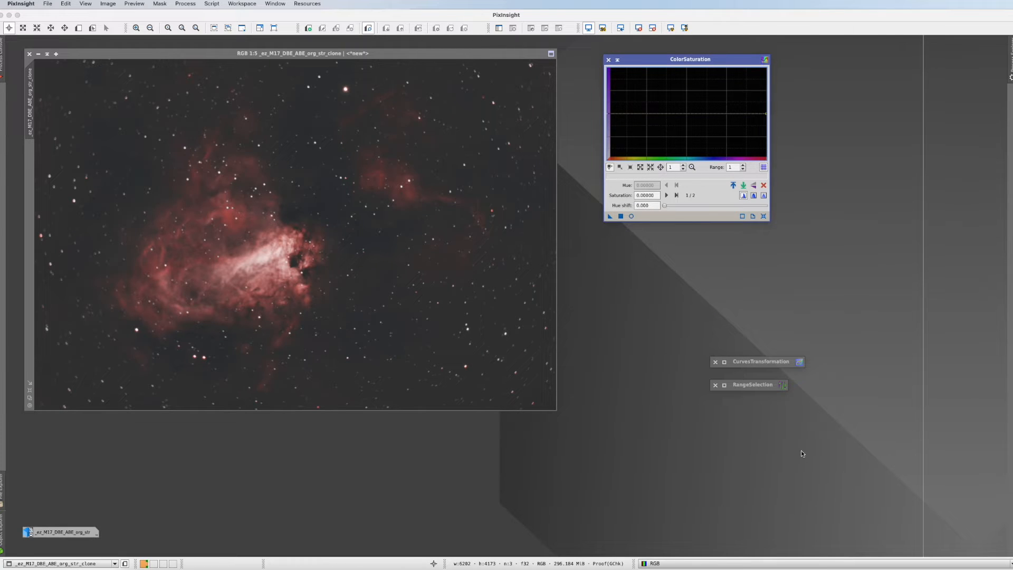
{"action": "double_click", "coordinate": [758, 362]}
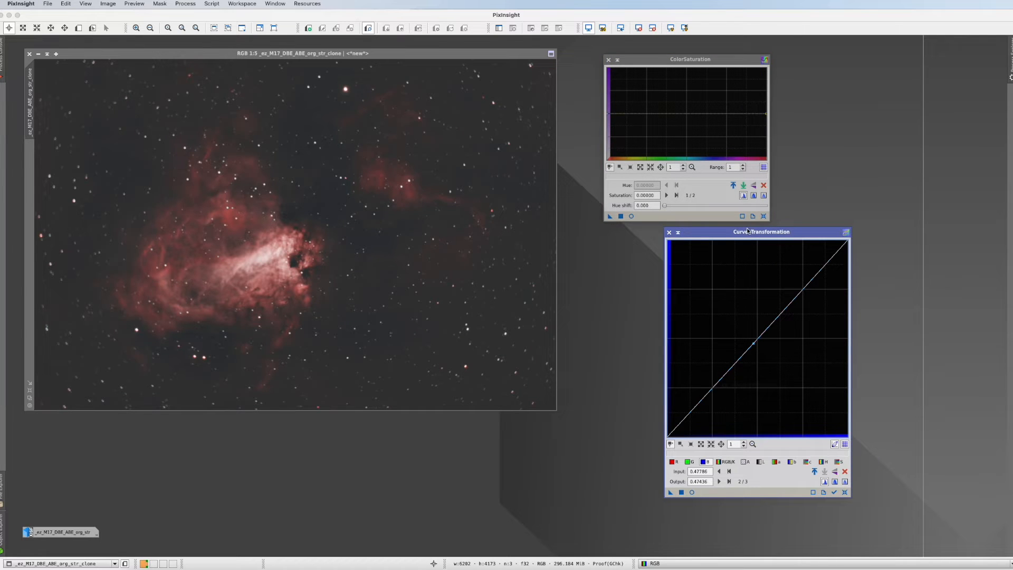
{"action": "left_click", "coordinate": [837, 463]}
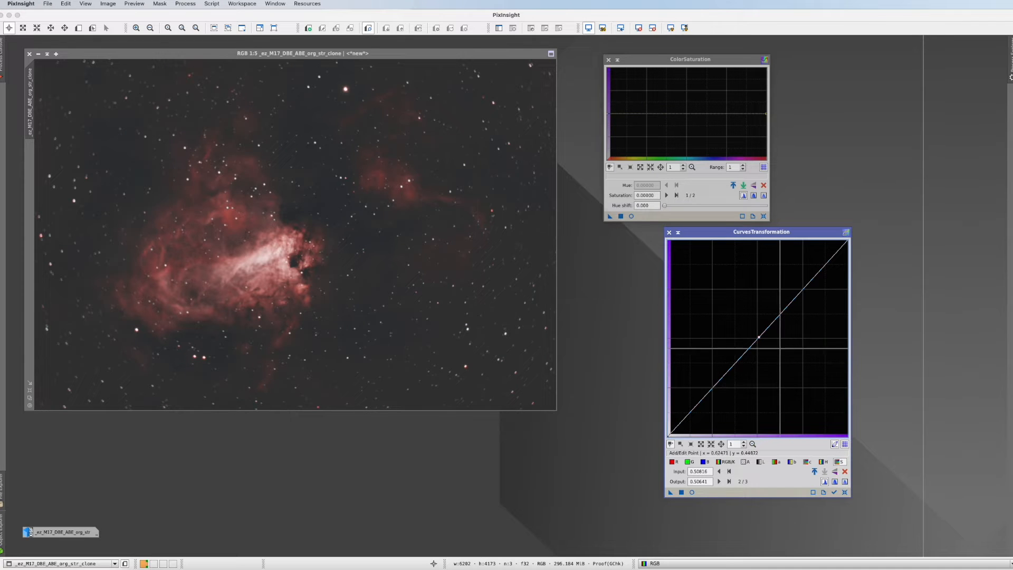
{"action": "left_click_drag", "start_coordinate": [761, 336], "coordinate": [771, 354]}
{"action": "left_click", "coordinate": [845, 492]}
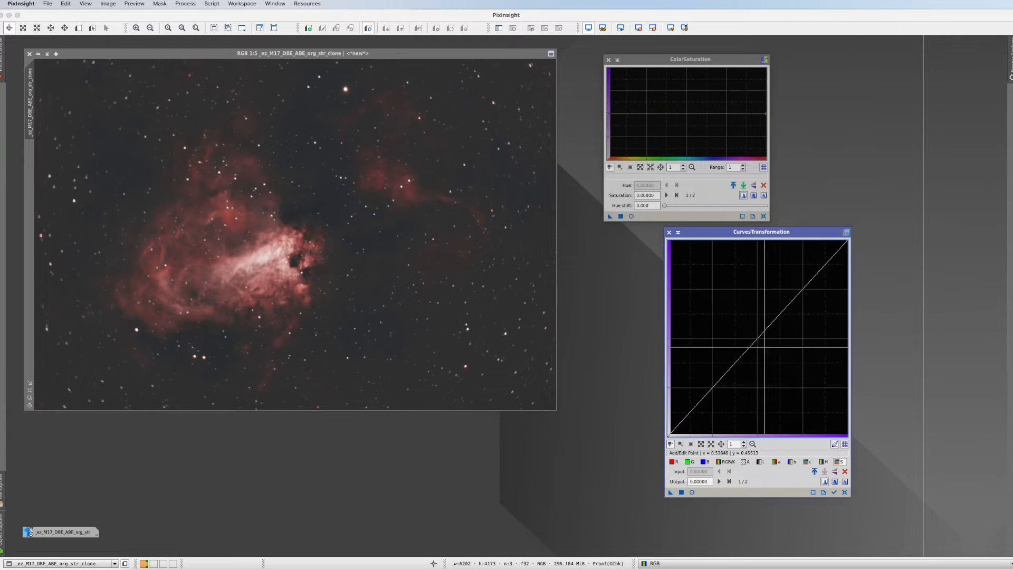
{"action": "left_click_drag", "start_coordinate": [759, 337], "coordinate": [745, 326]}
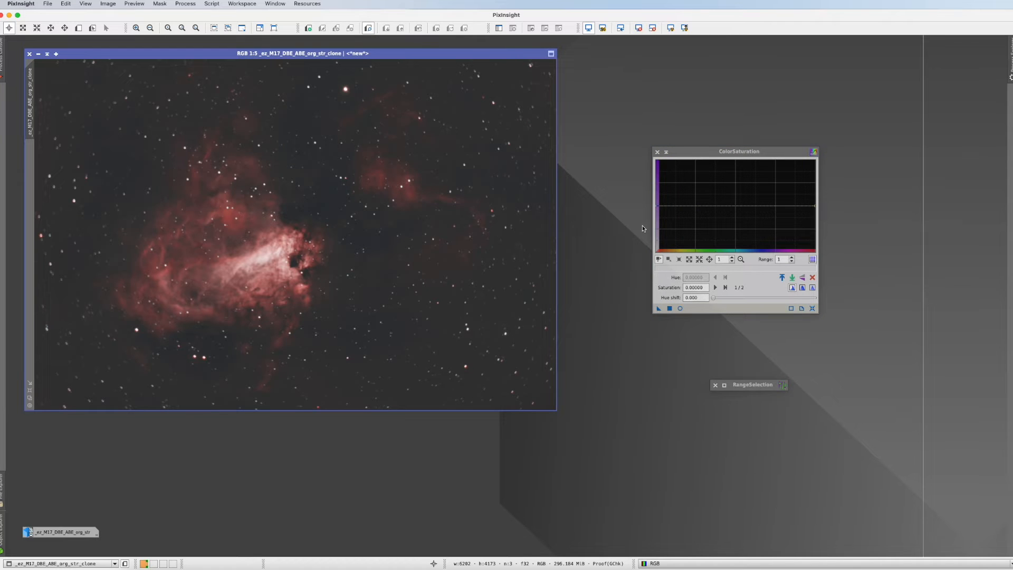
- Open RangeSelection with a real-time preview and set the lower limit to 0.26 to isolate the nebula
{"action": "double_click", "coordinate": [755, 385]}
{"action": "left_click_drag", "start_coordinate": [858, 282], "coordinate": [748, 343]}
{"action": "left_click", "coordinate": [700, 424]}
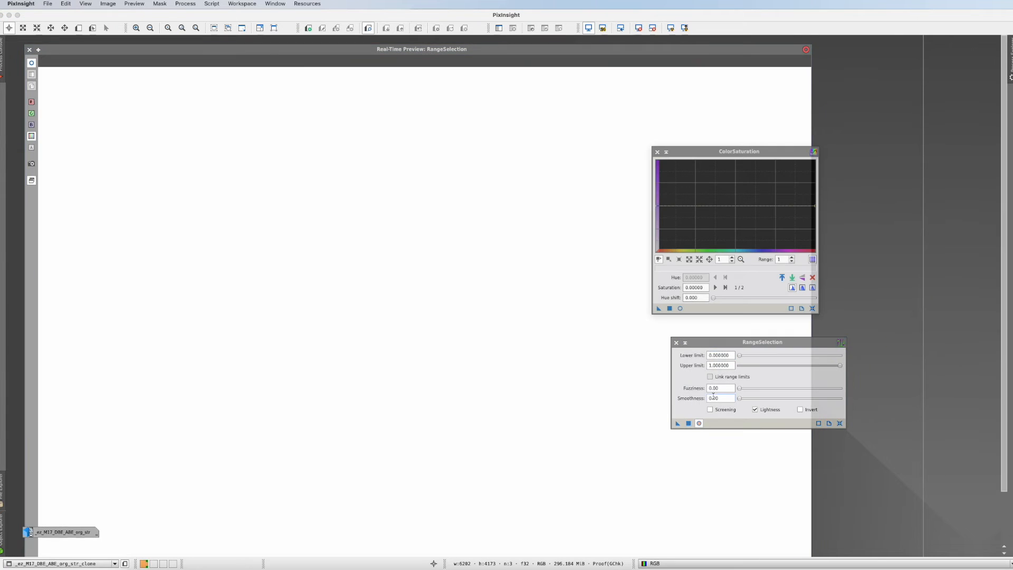
{"action": "left_click_drag", "start_coordinate": [740, 356], "coordinate": [768, 356]}
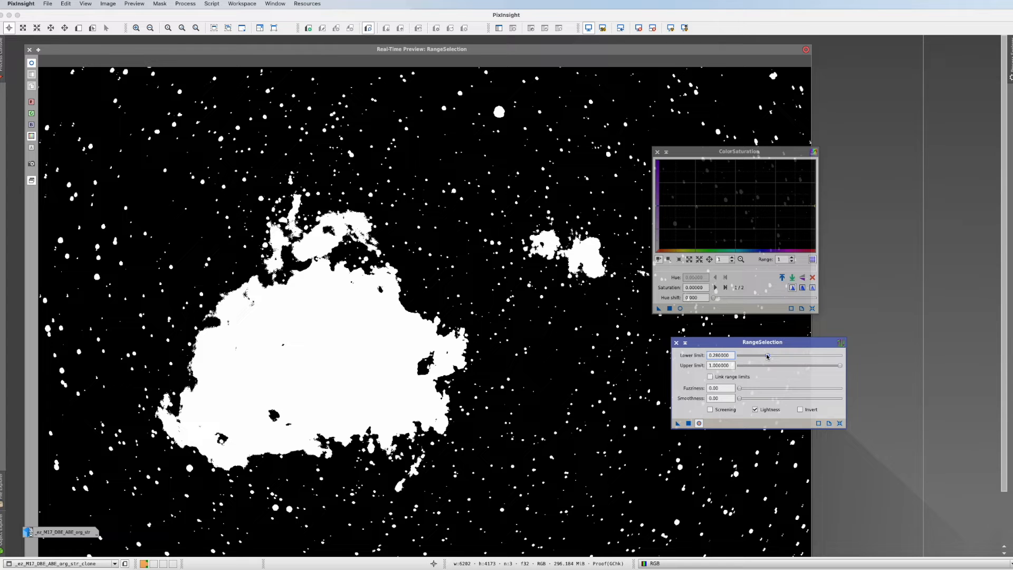
{"action": "left_click_drag", "start_coordinate": [767, 356], "coordinate": [766, 356]}
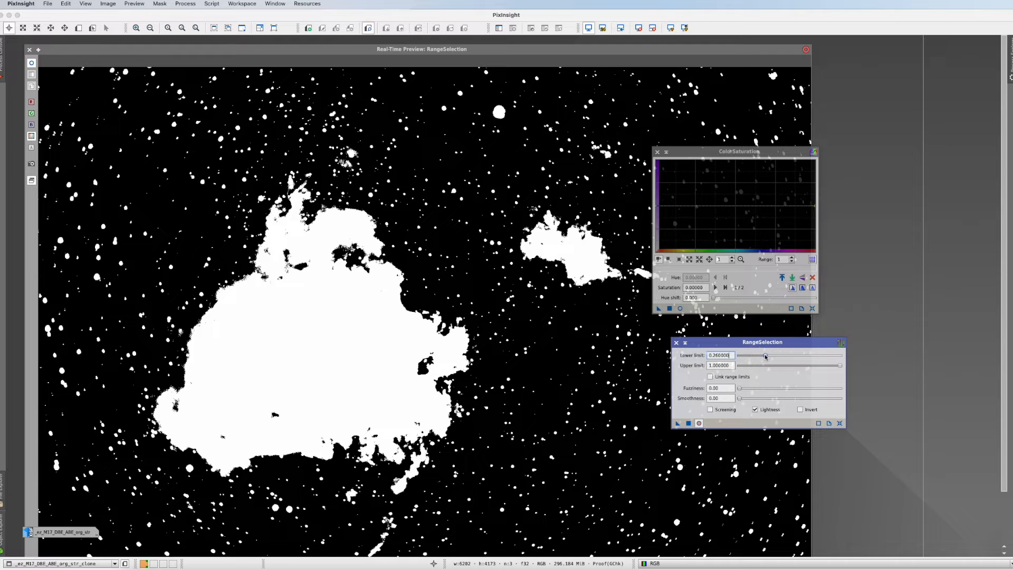
{"action": "mouse_move", "coordinate": [765, 356]}
{"action": "left_mouse_down"}
{"action": "mouse_move", "coordinate": [787, 356]}
{"action": "mouse_move", "coordinate": [766, 357]}
{"action": "left_mouse_up"}
- Refine the range selection with smoothness 1.50, fuzziness 0.05 and a lower limit of 0.24
{"action": "scroll", "coordinate": [741, 398], "scroll_direction": "up", "scroll_amount": 1}
{"action": "left_click", "coordinate": [739, 390]}
{"action": "left_click_drag", "start_coordinate": [740, 391], "coordinate": [745, 391]}
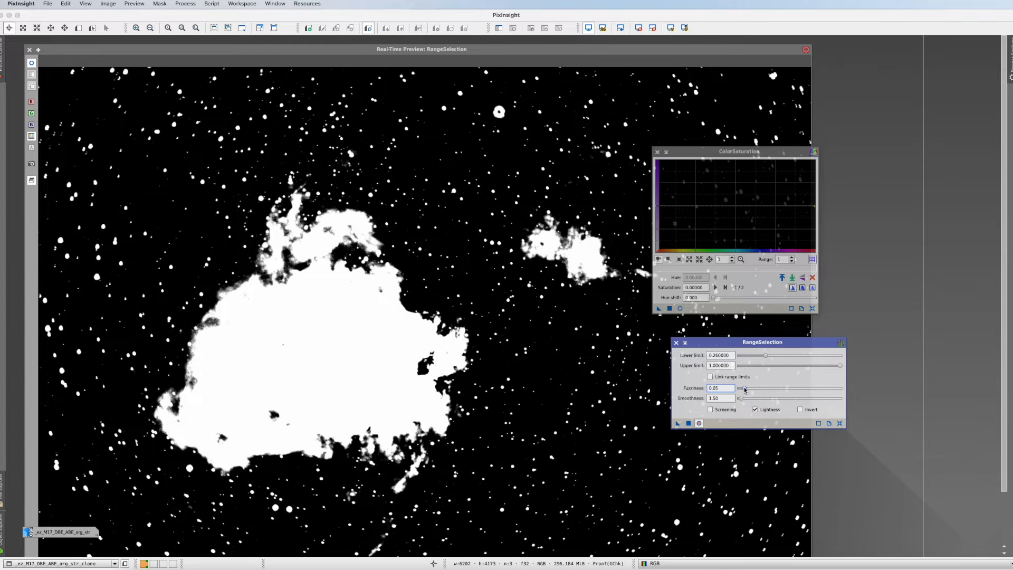
{"action": "left_click_drag", "start_coordinate": [765, 357], "coordinate": [764, 361]}
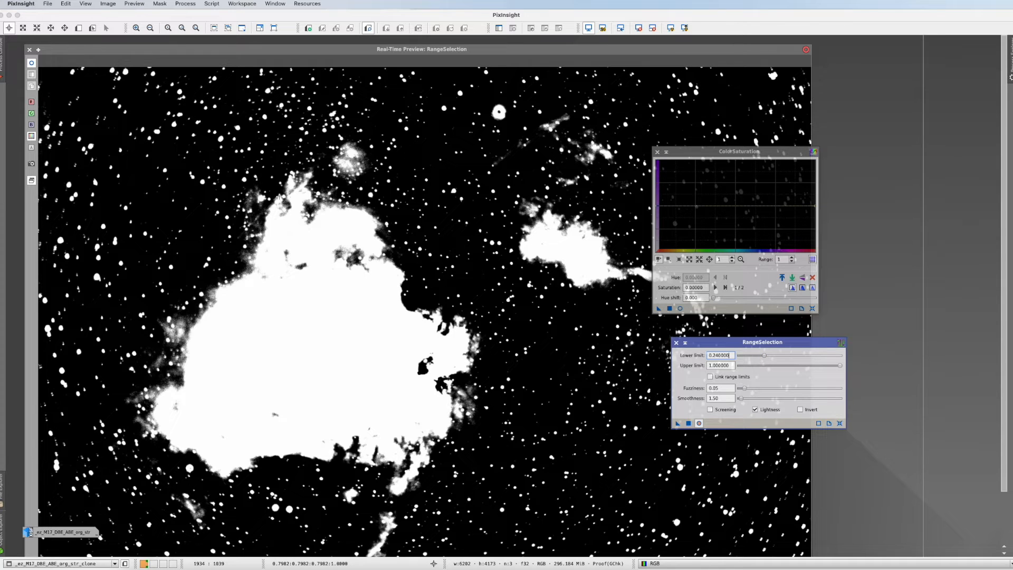
- Generate the range mask, close the real-time preview and apply range_mask to the M17 clone image
{"action": "left_click", "coordinate": [690, 425]}
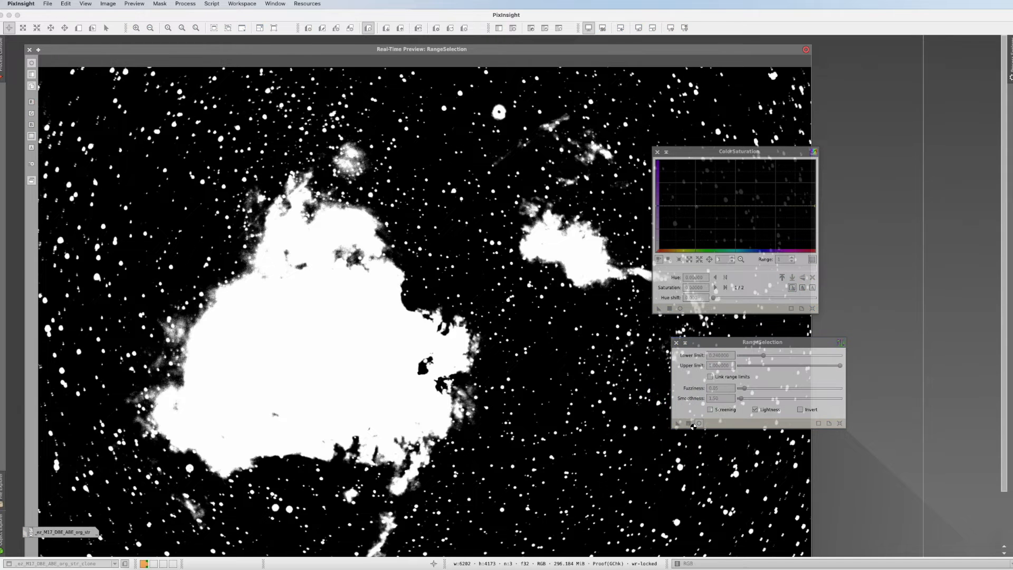
{"action": "left_click", "coordinate": [29, 49]}
{"action": "left_click_drag", "start_coordinate": [250, 58], "coordinate": [488, 168]}
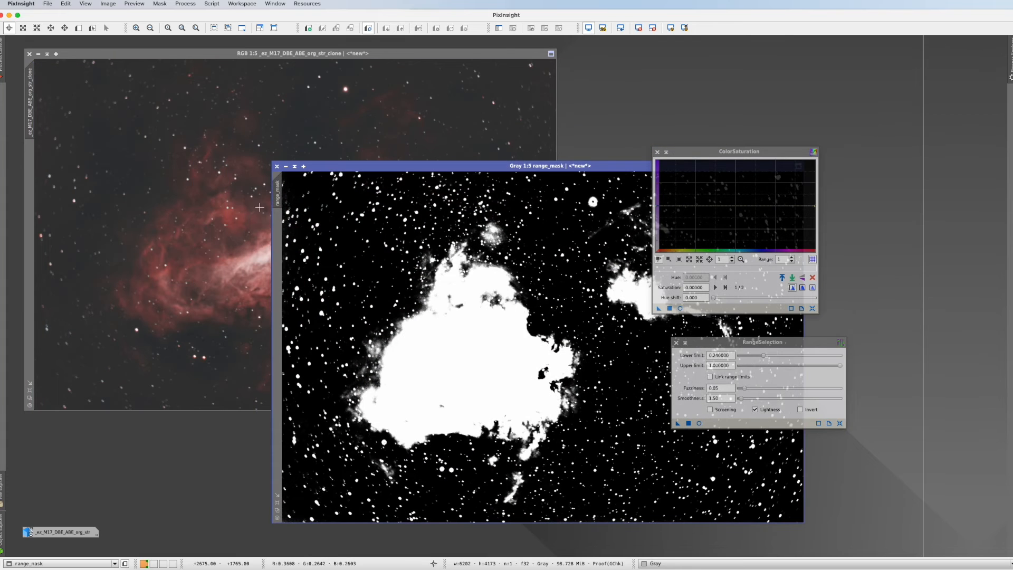
{"action": "left_click_drag", "start_coordinate": [279, 198], "coordinate": [30, 161]}
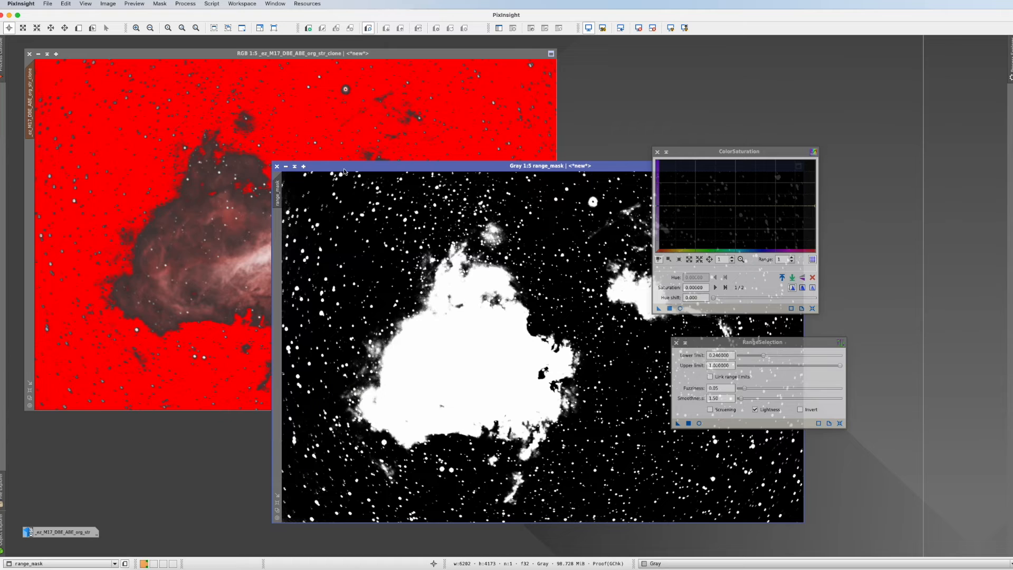
- Close RangeSelection and park the minimized range_mask image beside the other minimized image
{"action": "left_click", "coordinate": [285, 167]}
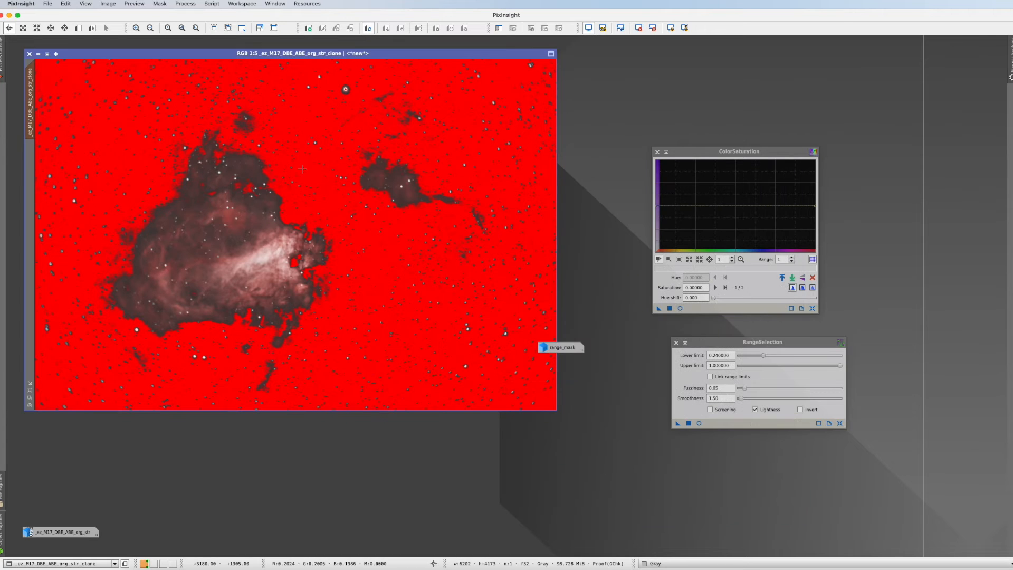
{"action": "left_click", "coordinate": [676, 342]}
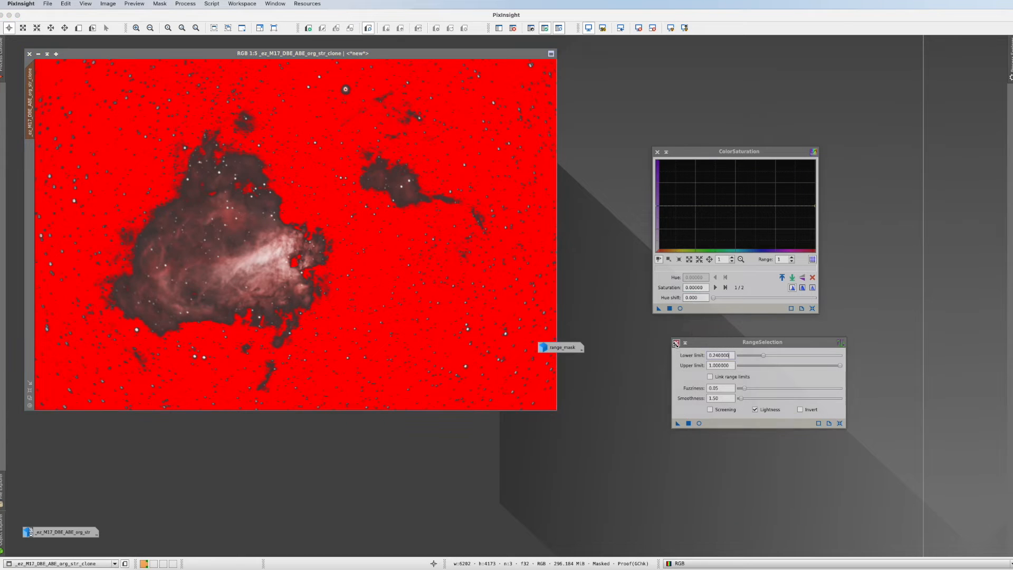
{"action": "left_click_drag", "start_coordinate": [563, 350], "coordinate": [54, 515]}
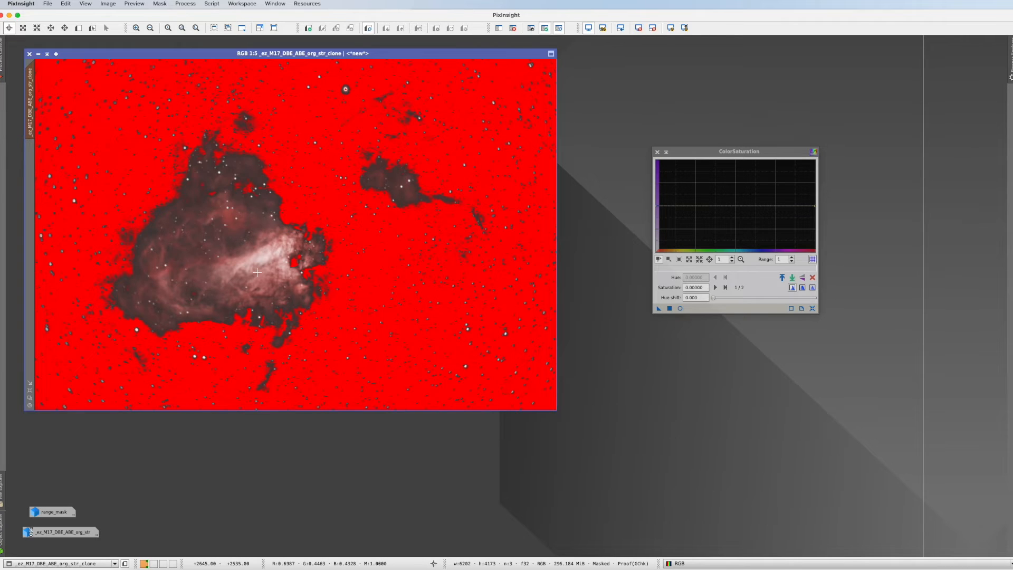
- Toggle the red mask overlay to compare the masked area with the image, leaving the overlay hidden
{"action": "left_click", "coordinate": [558, 28]}
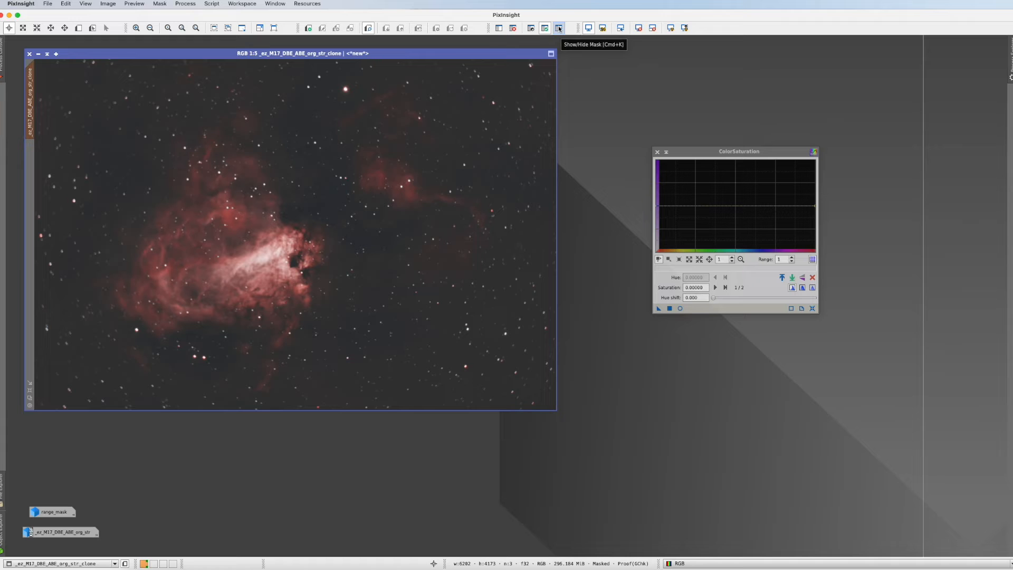
{"action": "left_click", "coordinate": [560, 29]}
{"action": "left_click", "coordinate": [560, 29]}
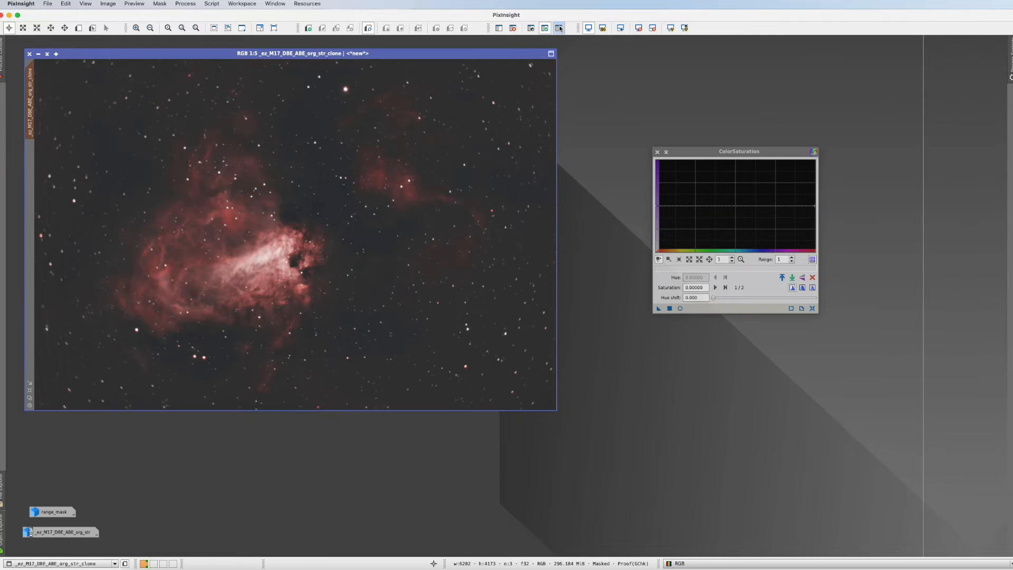
{"action": "left_click", "coordinate": [561, 30]}
{"action": "left_click", "coordinate": [561, 30]}
{"action": "left_click", "coordinate": [561, 30]}
{"action": "left_click", "coordinate": [560, 30]}
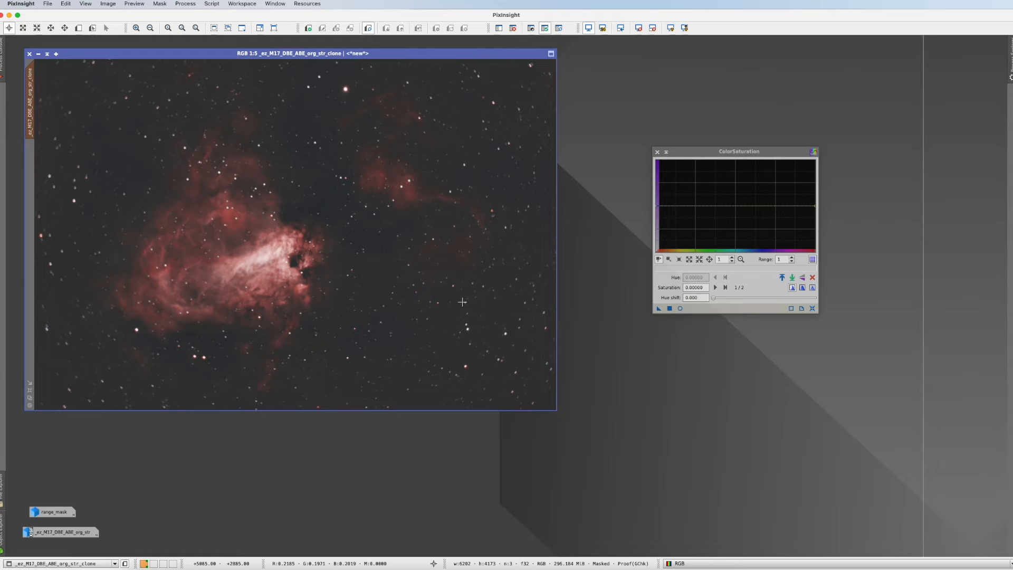
- Start a real-time preview for ColorSaturation and raise the whole saturation curve to about 0.22
{"action": "left_click_drag", "start_coordinate": [704, 154], "coordinate": [700, 151]}
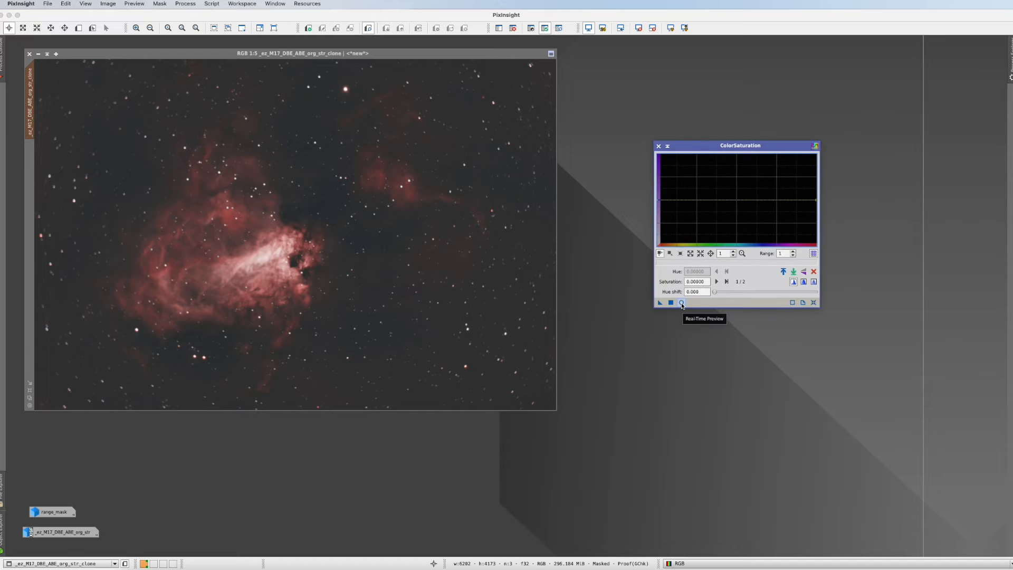
{"action": "left_click", "coordinate": [681, 303]}
{"action": "left_click_drag", "start_coordinate": [694, 147], "coordinate": [864, 179]}
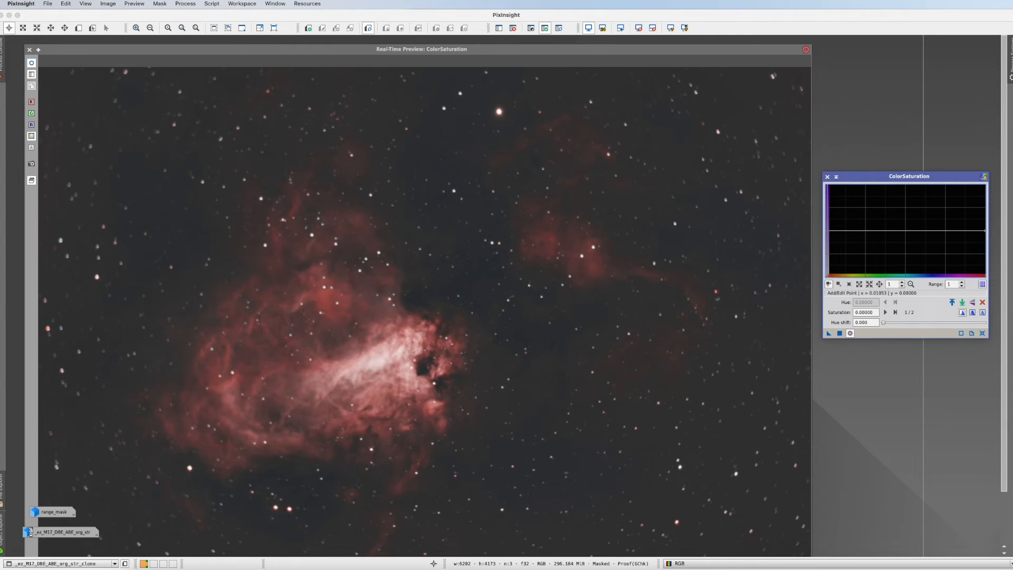
{"action": "left_click_drag", "start_coordinate": [830, 231], "coordinate": [830, 221]}
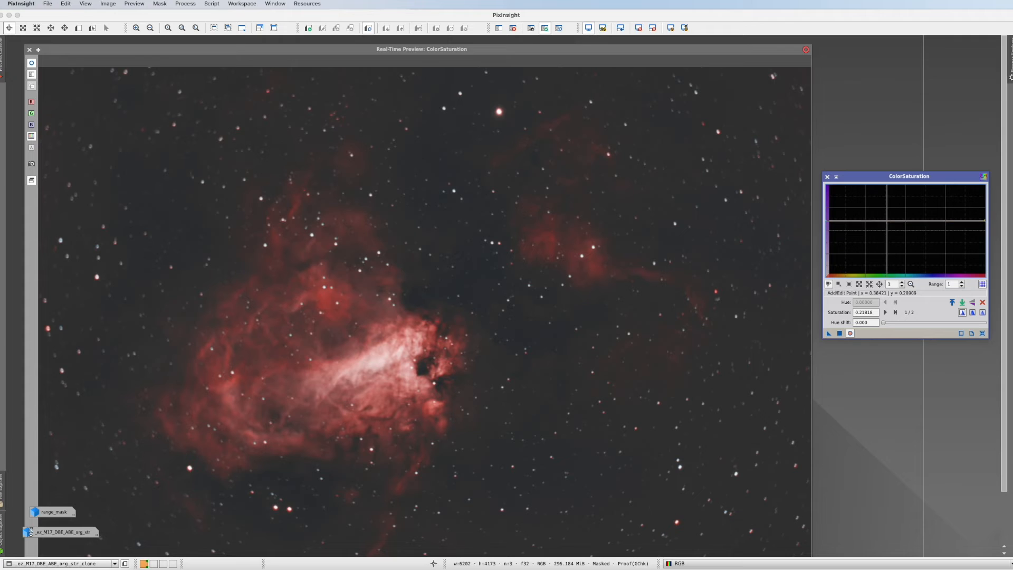
- Compare the nebula with and without the saturation boost by toggling the real-time preview
{"action": "left_click", "coordinate": [850, 333]}
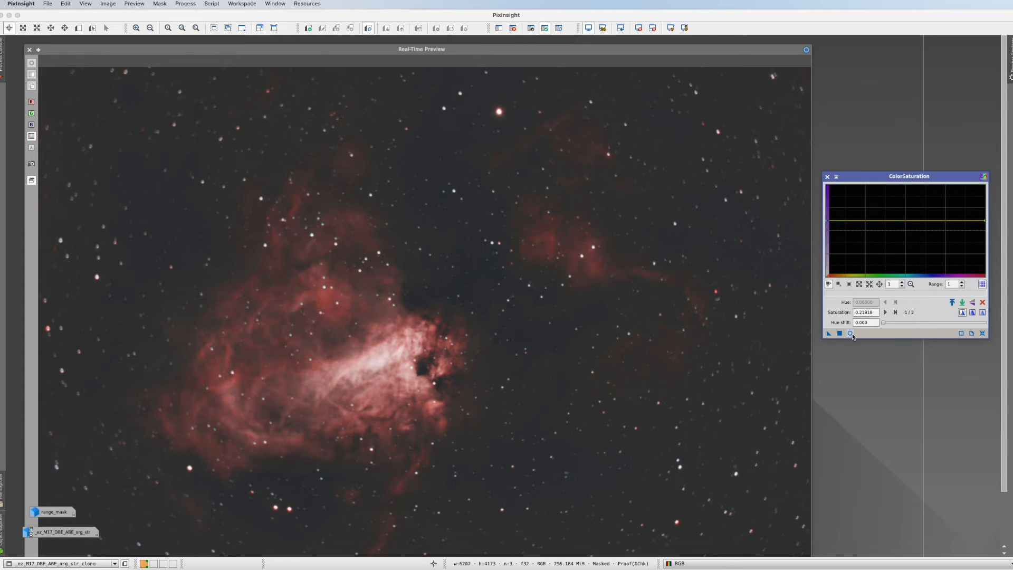
{"action": "left_click", "coordinate": [851, 333]}
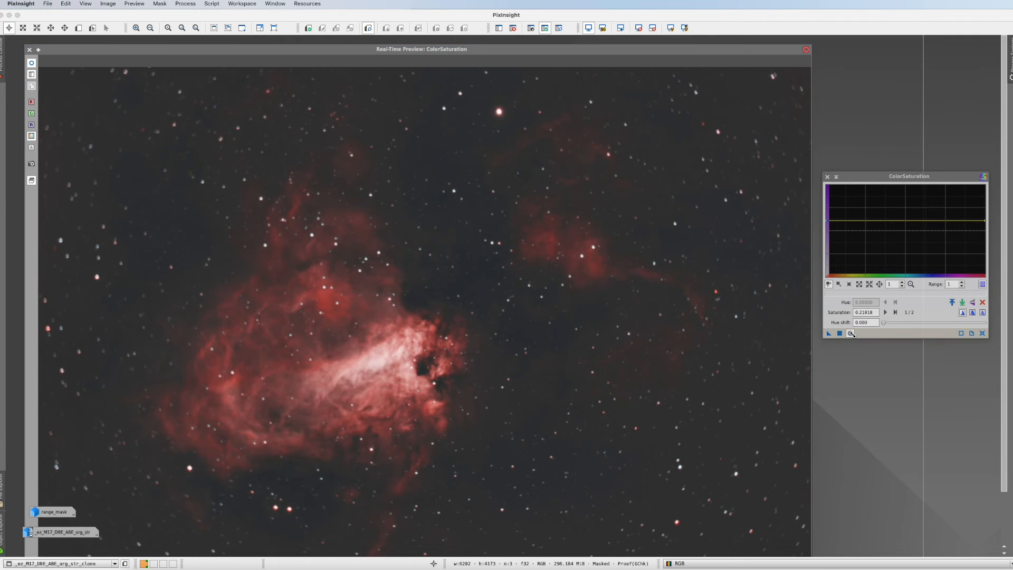
{"action": "left_click", "coordinate": [851, 333]}
{"action": "left_click", "coordinate": [851, 334]}
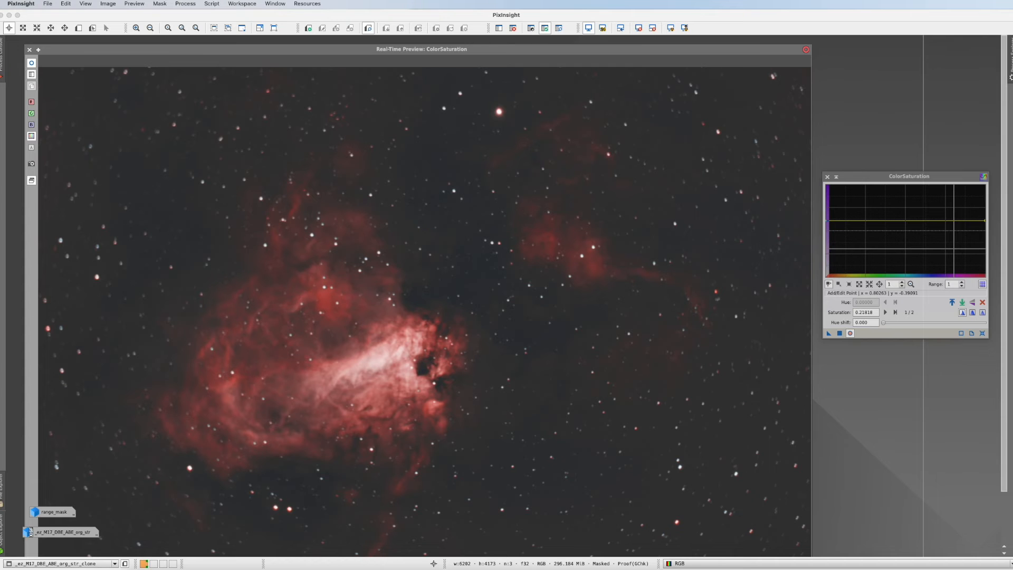
- Add curve points near hue 0.89 at saturation about 0.05 and hue 0.71 at about 0.17, and set the hue shift to 0.540
{"action": "left_click_drag", "start_coordinate": [967, 220], "coordinate": [968, 226]}
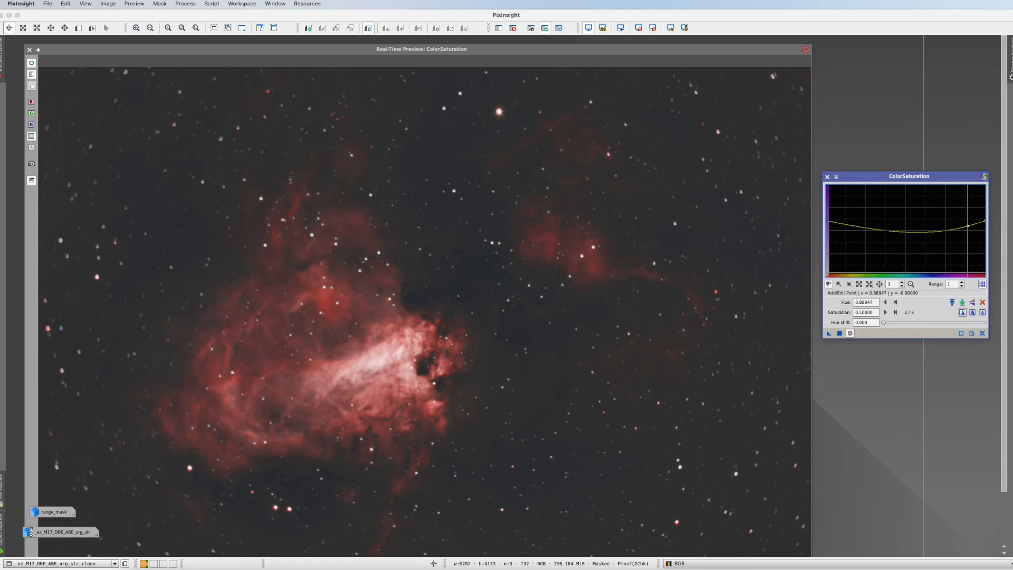
{"action": "left_click_drag", "start_coordinate": [968, 225], "coordinate": [940, 222]}
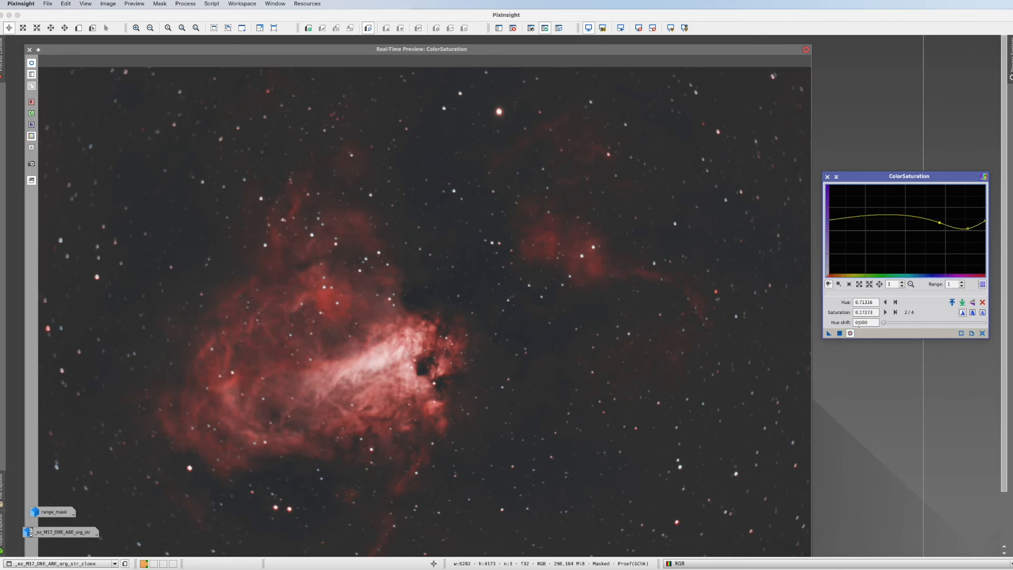
{"action": "left_click_drag", "start_coordinate": [885, 322], "coordinate": [939, 326]}
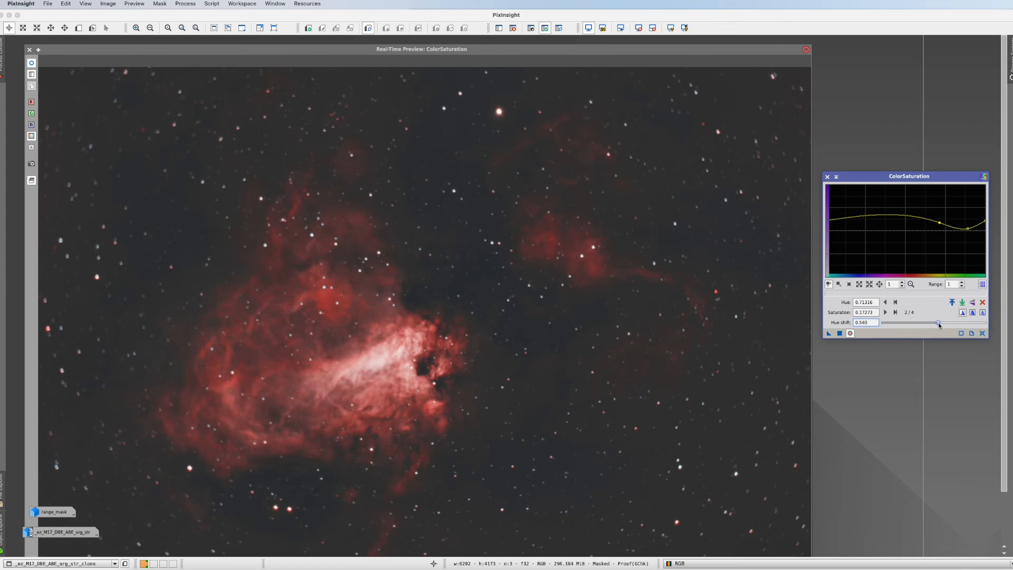
- Delete the curve point near hue 0.71 and move the remaining inner point to about hue 0.52, saturation -0.13
{"action": "left_click", "coordinate": [849, 284]}
{"action": "left_click", "coordinate": [939, 223]}
{"action": "left_click", "coordinate": [829, 284]}
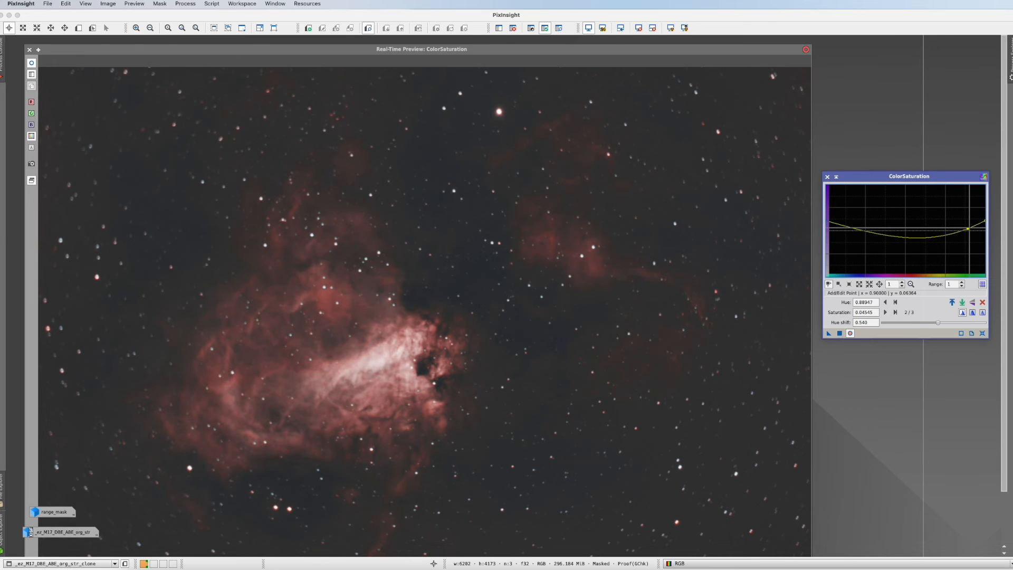
{"action": "left_click_drag", "start_coordinate": [969, 228], "coordinate": [908, 236]}
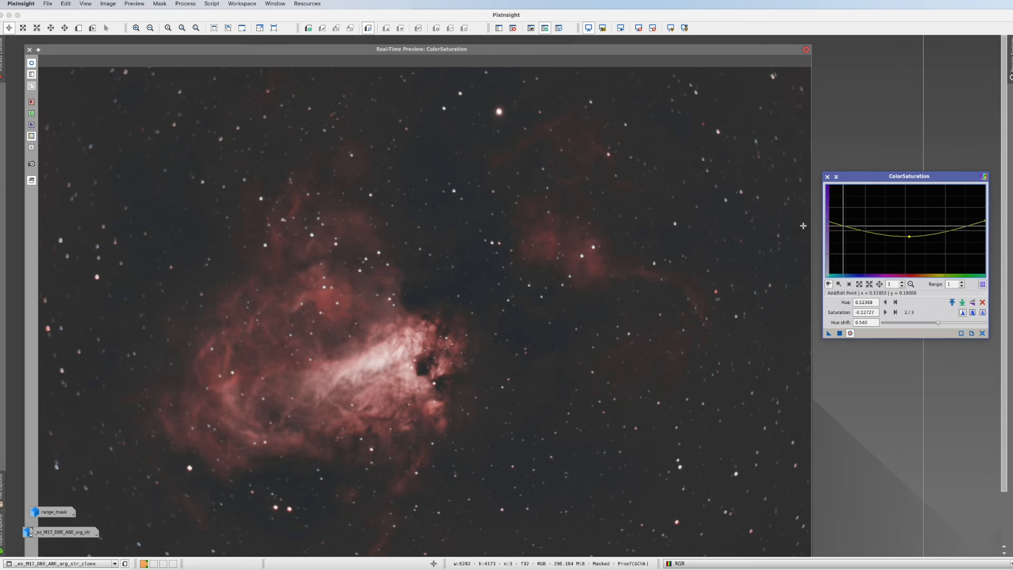
- Raise the saturation curve's end points and move its middle point to about hue 0.49, saturation 0.16
{"action": "left_click", "coordinate": [829, 223]}
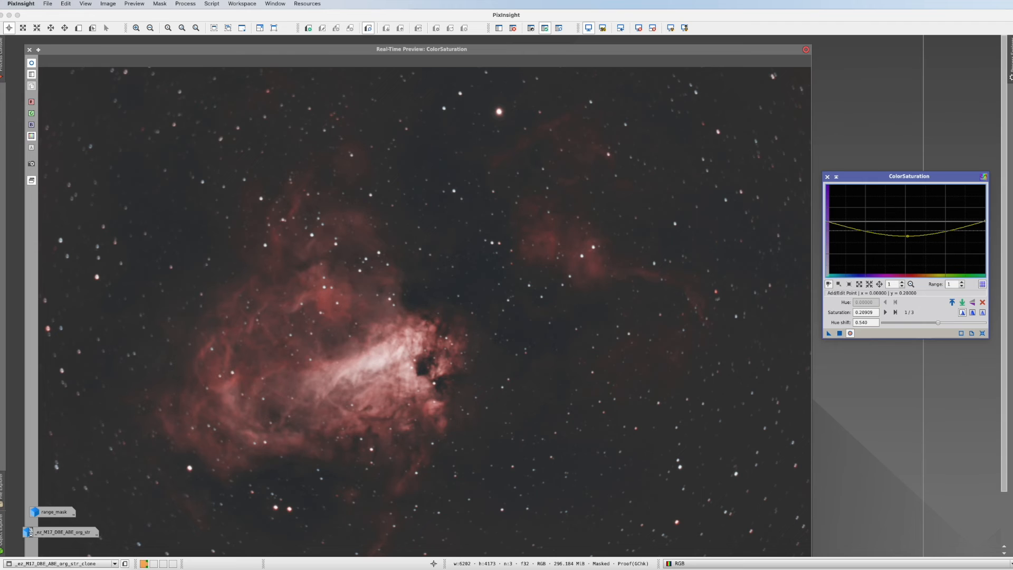
{"action": "left_click_drag", "start_coordinate": [829, 222], "coordinate": [829, 218]}
{"action": "left_click_drag", "start_coordinate": [907, 236], "coordinate": [906, 229]}
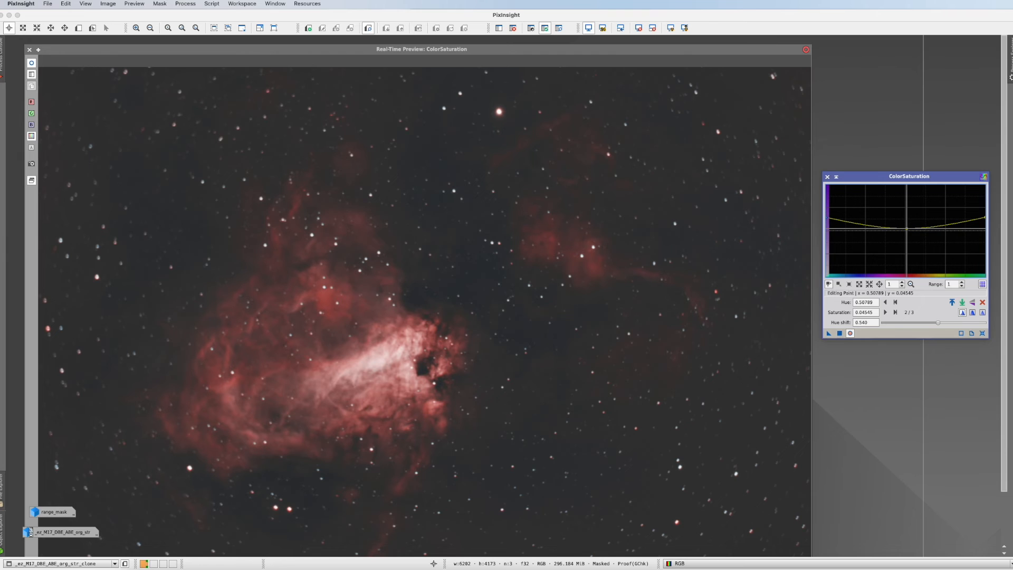
- Toggle the real-time preview to compare the adjusted saturation, and switch the curve to linear interpolation
{"action": "left_click", "coordinate": [850, 334]}
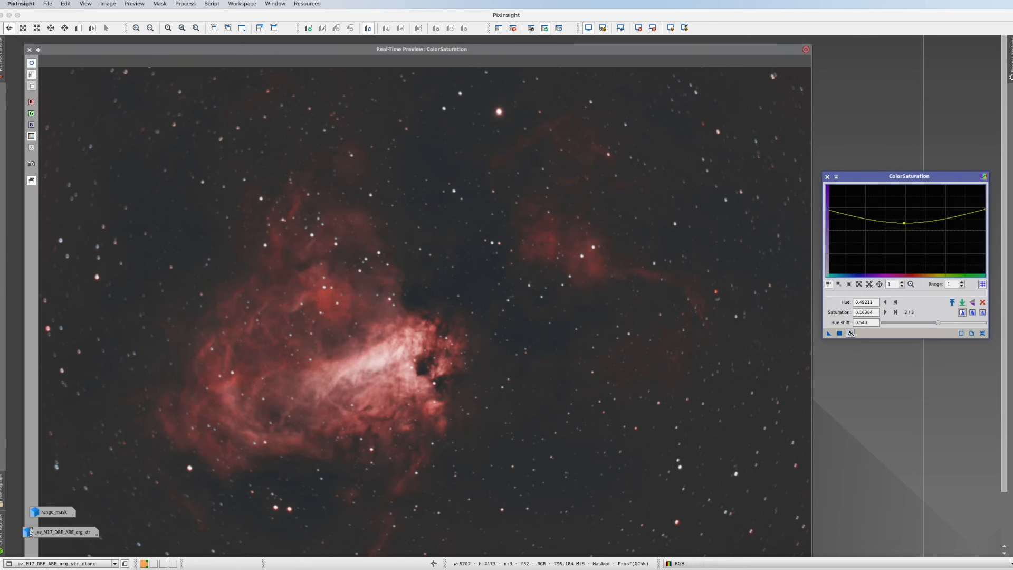
{"action": "left_click", "coordinate": [851, 334]}
{"action": "left_click", "coordinate": [850, 333]}
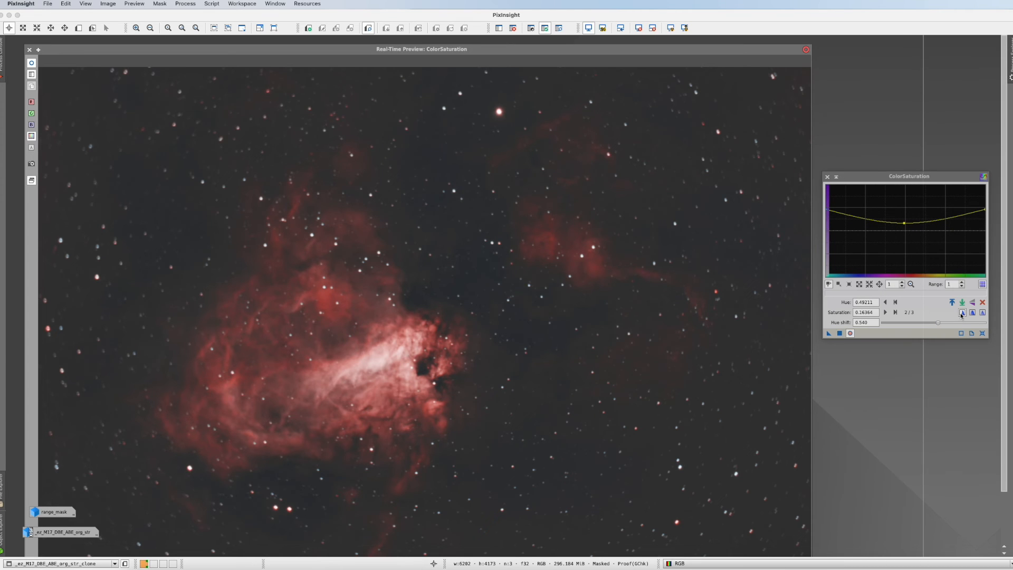
{"action": "left_click", "coordinate": [982, 314]}
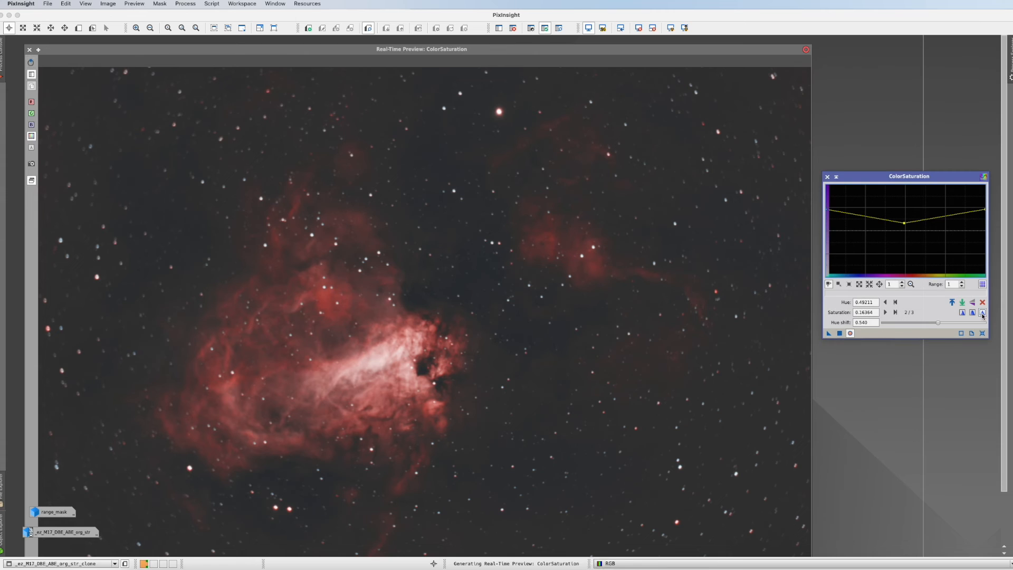
- Switch the saturation curve from linear to Akima subspline interpolation
{"action": "left_click", "coordinate": [963, 314]}
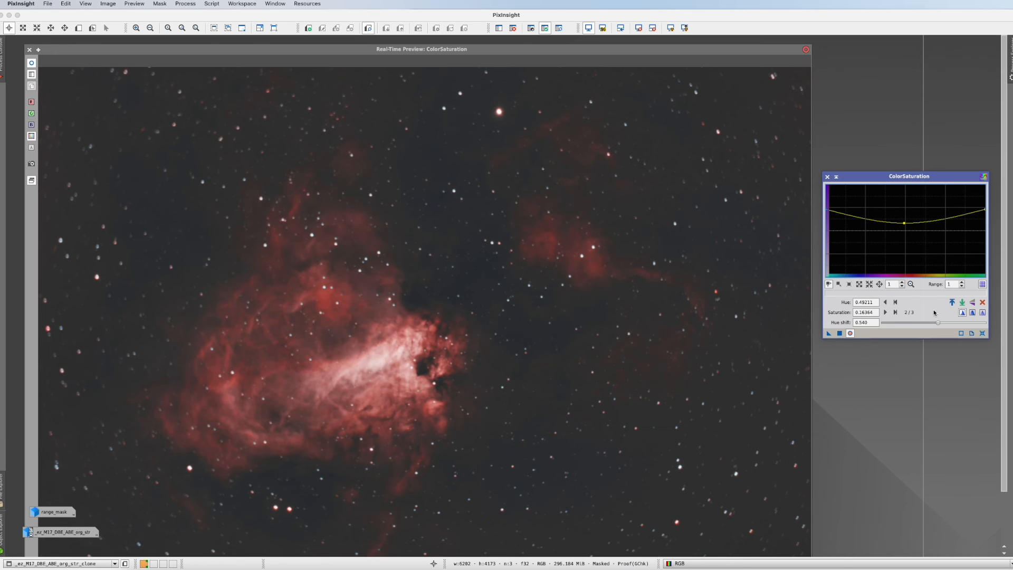
- Try extra curve points near hue 0.35 and at about hue 0.64, saturation 0.35, and restore the stored three-point curve
{"action": "left_click", "coordinate": [883, 217]}
{"action": "left_click_drag", "start_coordinate": [883, 216], "coordinate": [928, 213]}
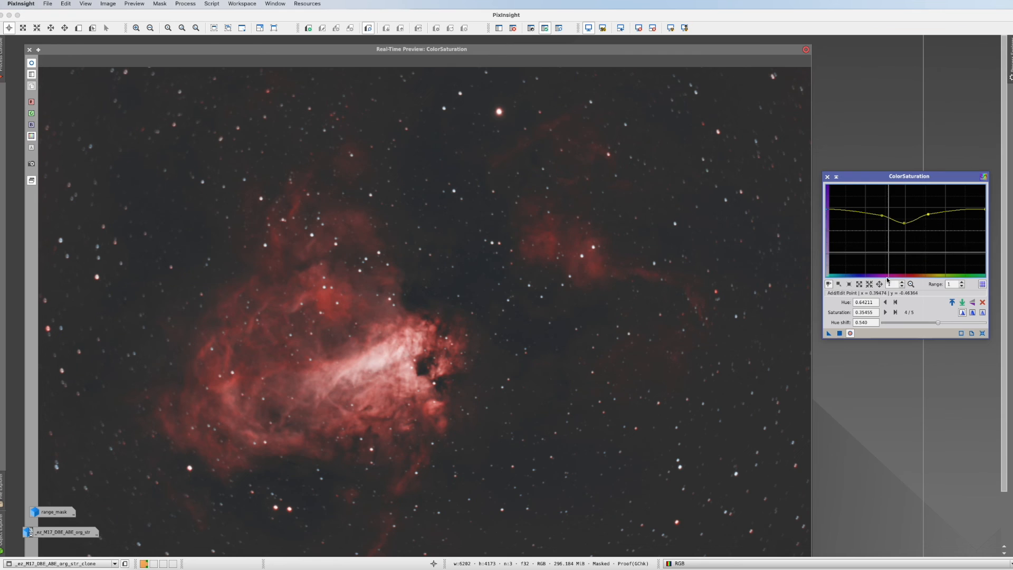
{"action": "left_click", "coordinate": [850, 333]}
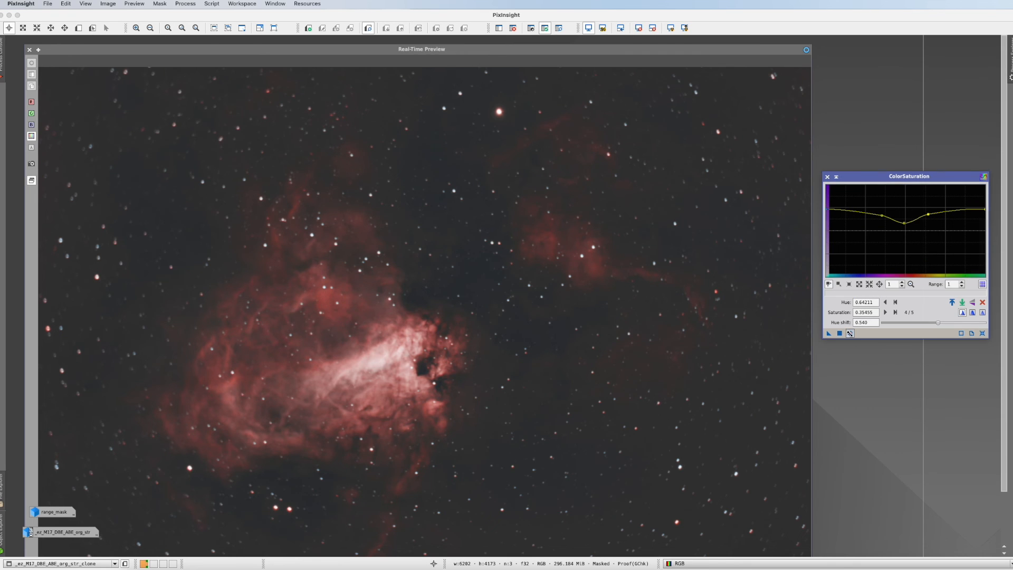
{"action": "left_click", "coordinate": [963, 303]}
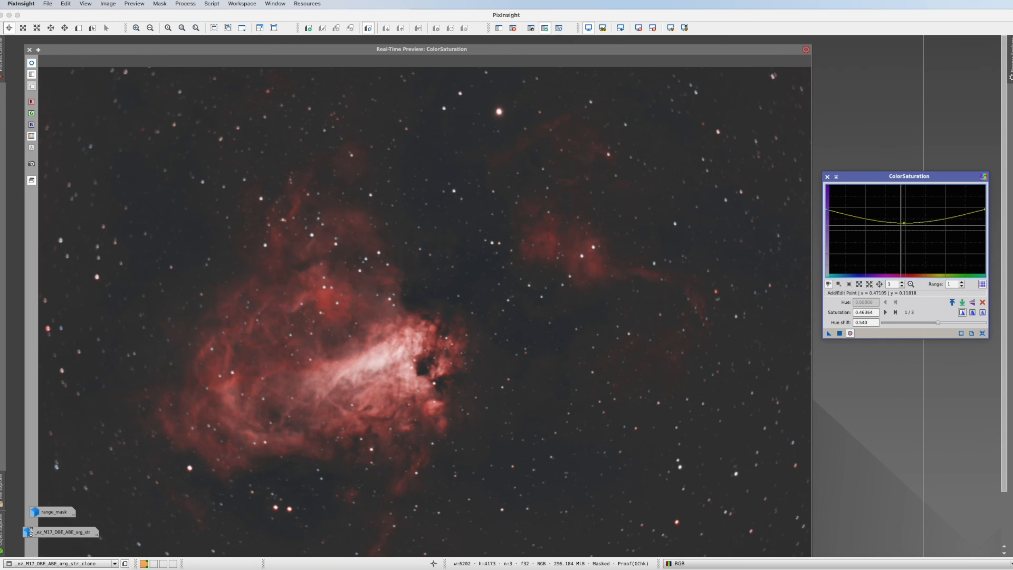
- Reverse the saturation curve to preview the desaturated nebula, and reverse it back
{"action": "left_click", "coordinate": [973, 306]}
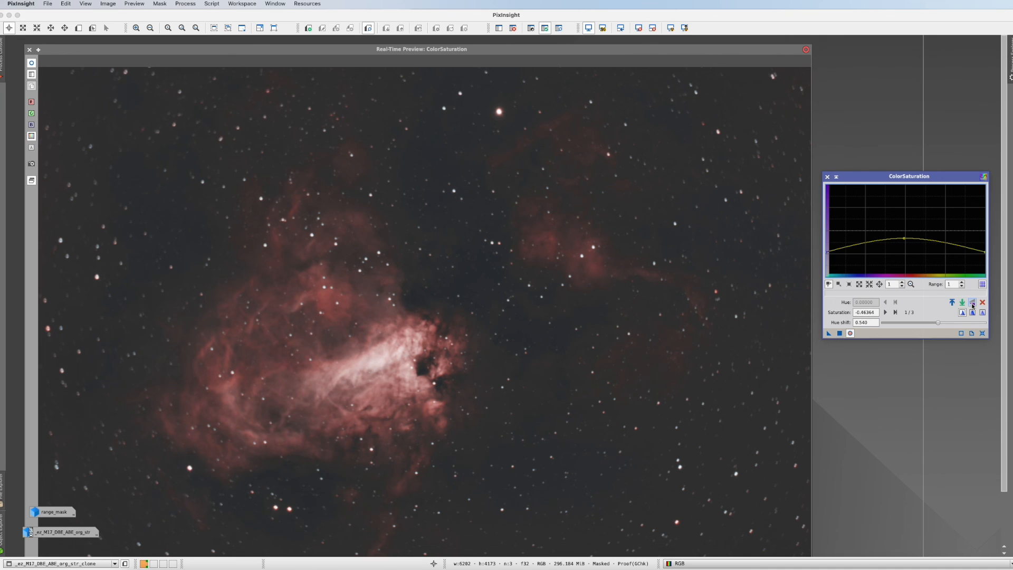
{"action": "left_click", "coordinate": [972, 306]}
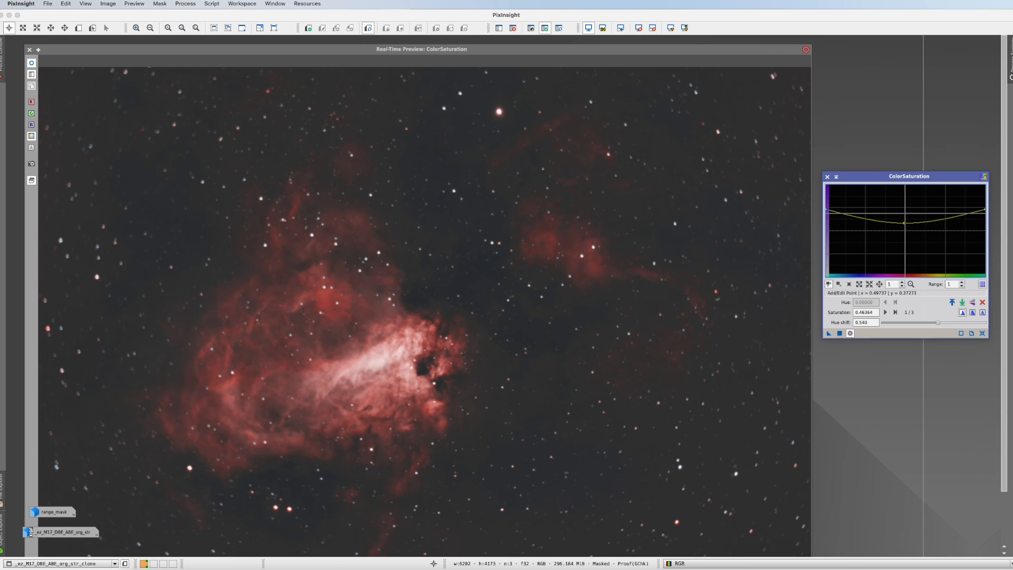
- Apply ColorSaturation to the masked clone image, close the real-time preview, and reposition the image window near the workspace center
{"action": "left_click", "coordinate": [840, 334]}
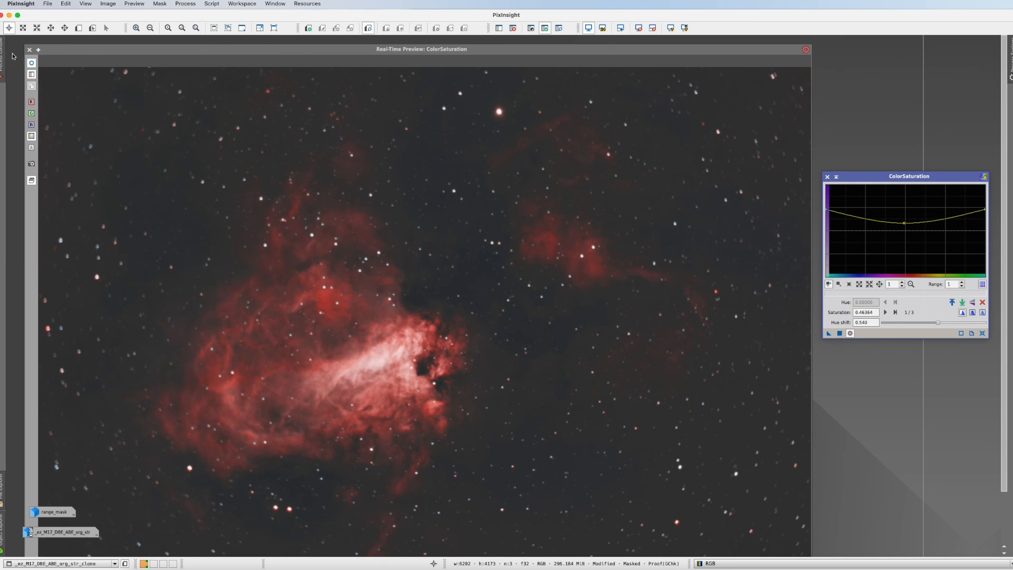
{"action": "left_click", "coordinate": [30, 49]}
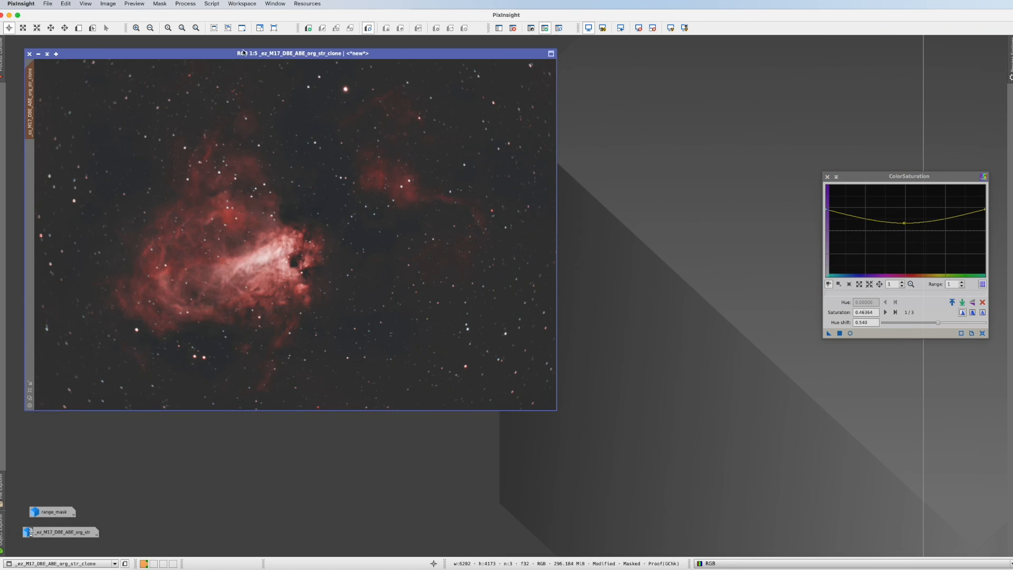
{"action": "left_click_drag", "start_coordinate": [244, 53], "coordinate": [434, 103]}
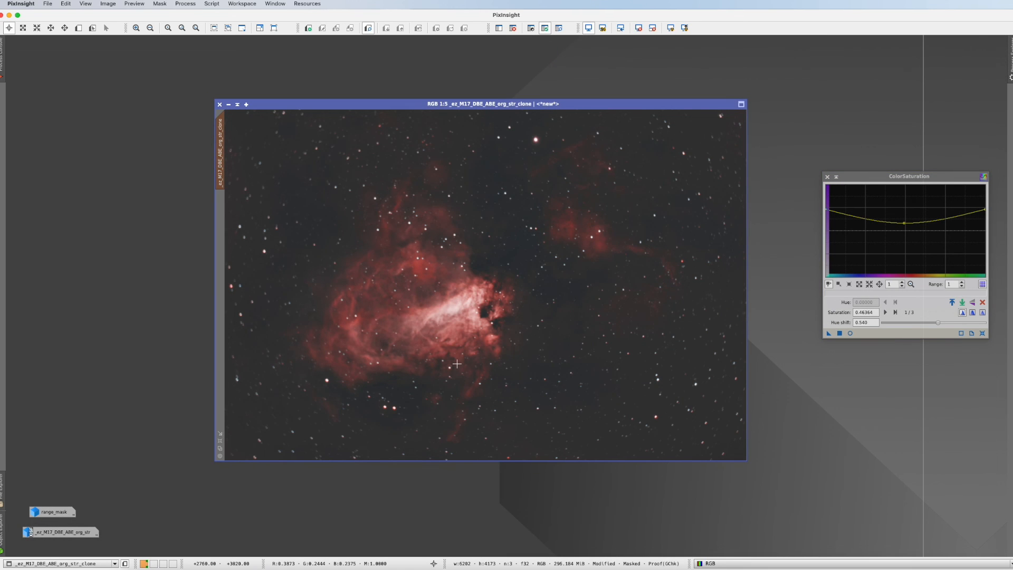